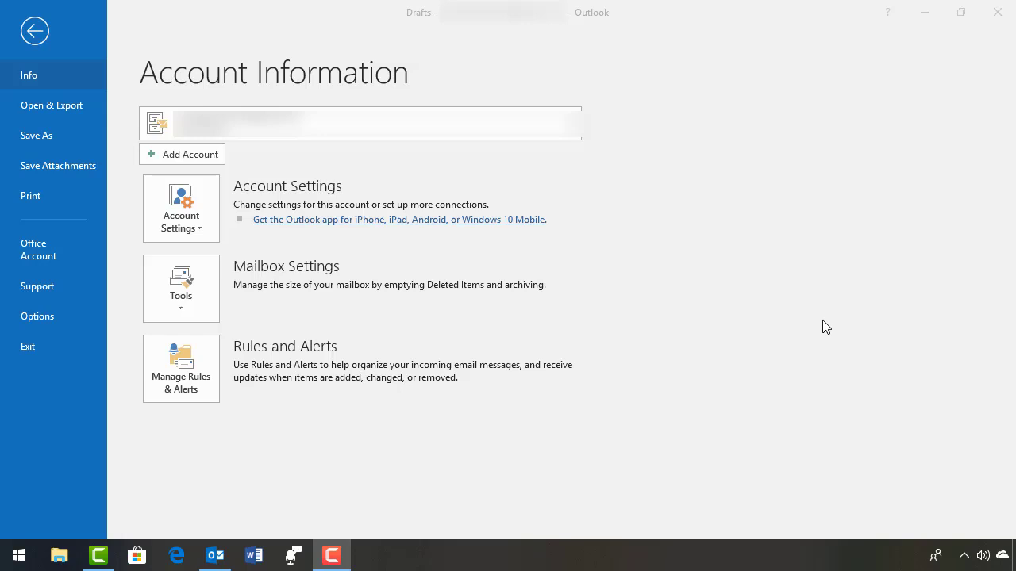
- Open Rules and Alerts from the File > Info page and start a new rule
click(192, 376)
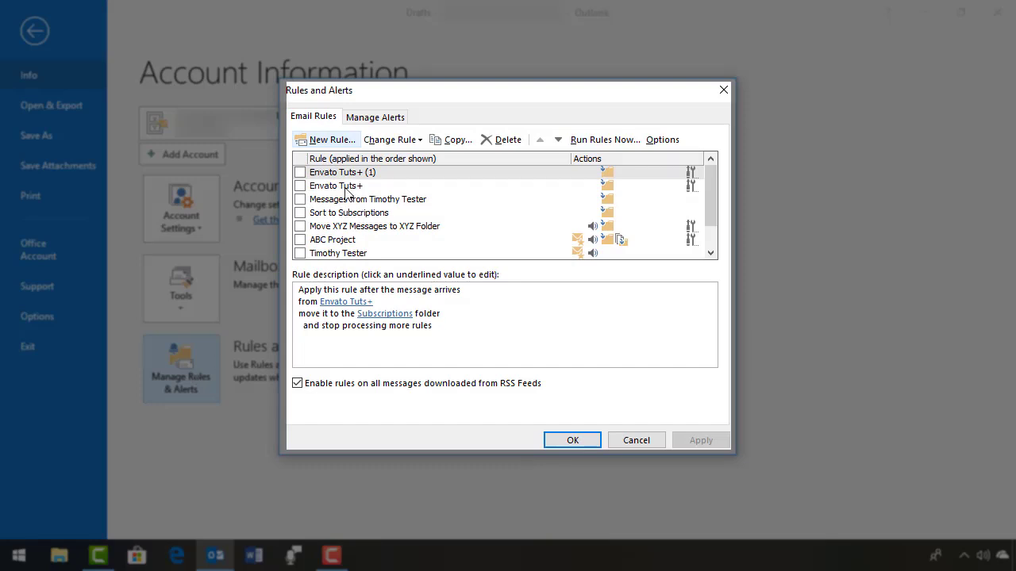
click(322, 141)
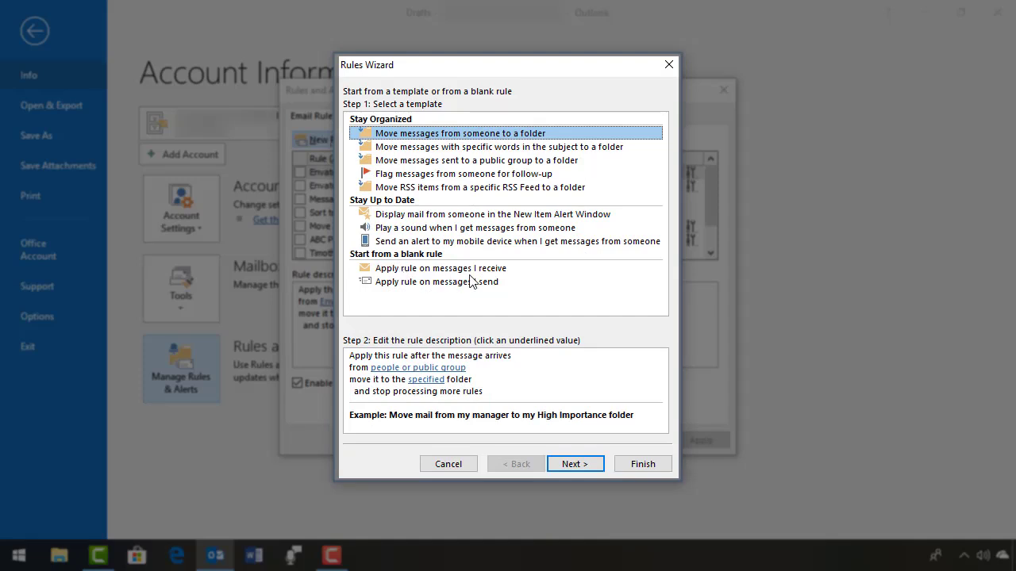
- Base the rule on the blank 'Apply rule on messages I receive' template and continue to conditions
click(425, 270)
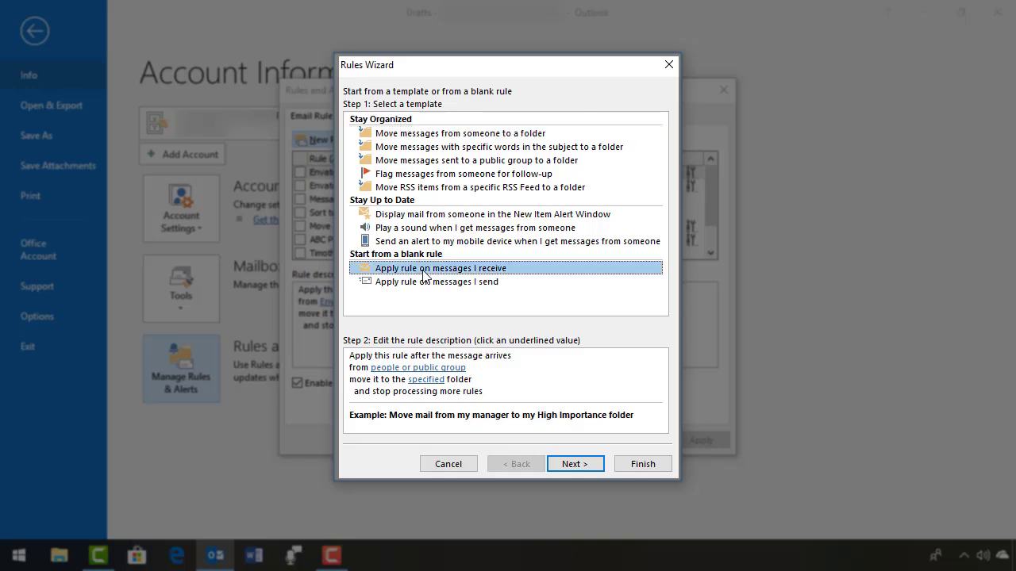
click(576, 468)
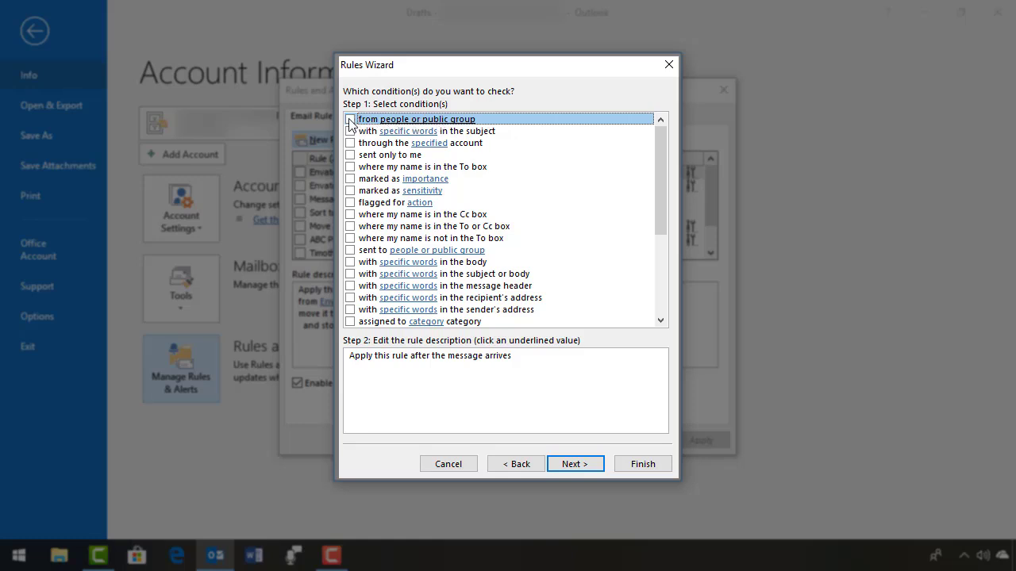
- Tick the 'from people or public group' condition and open its contact list
click(350, 120)
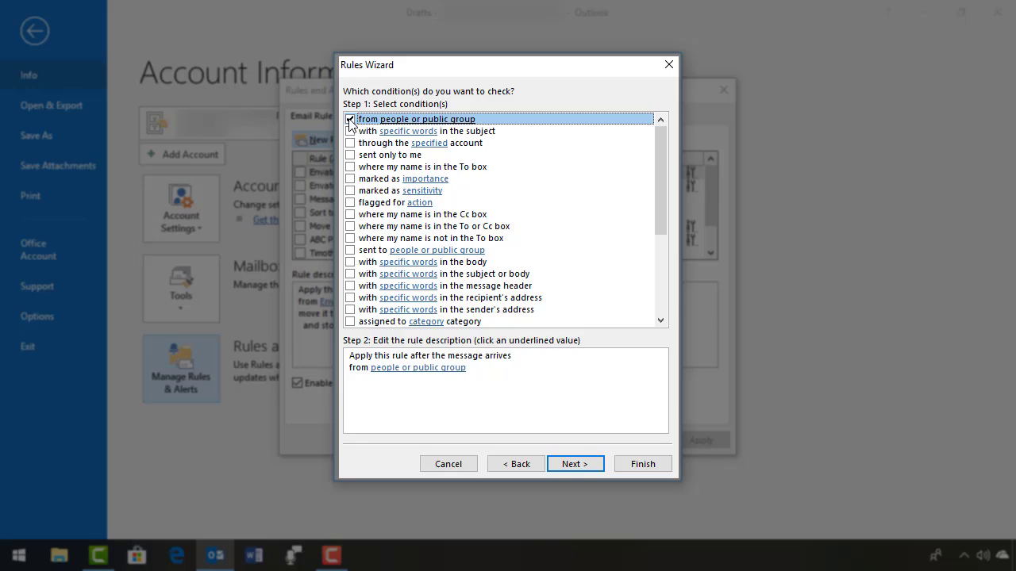
click(411, 370)
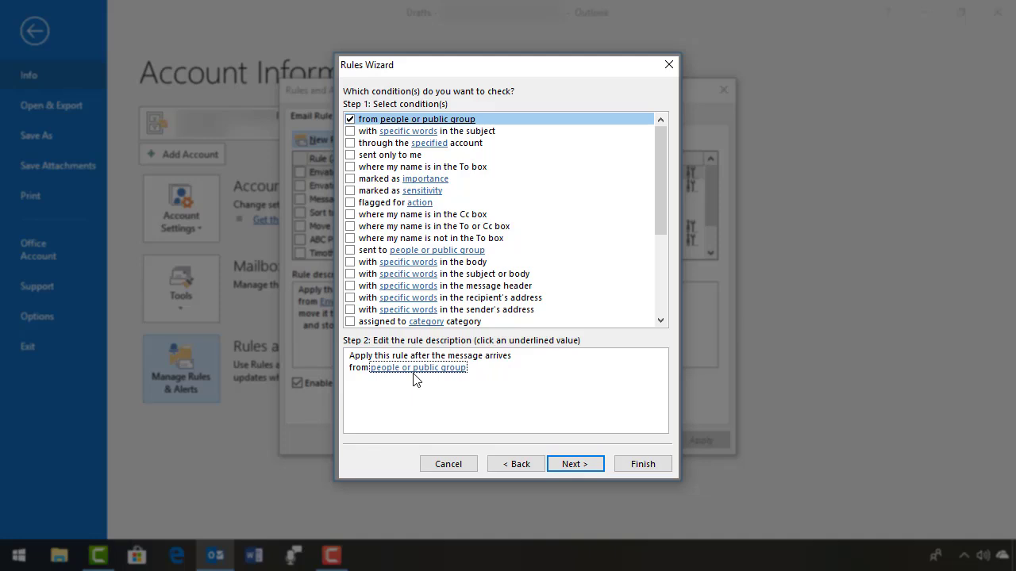
click(417, 368)
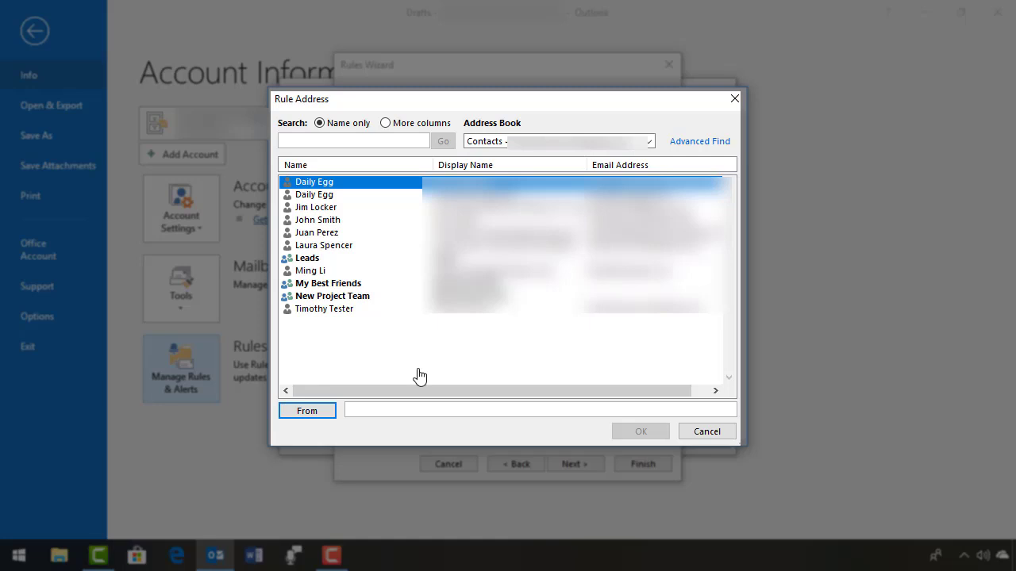
- Add three selected contacts from Rule Address as the rule's senders and confirm
click(318, 221)
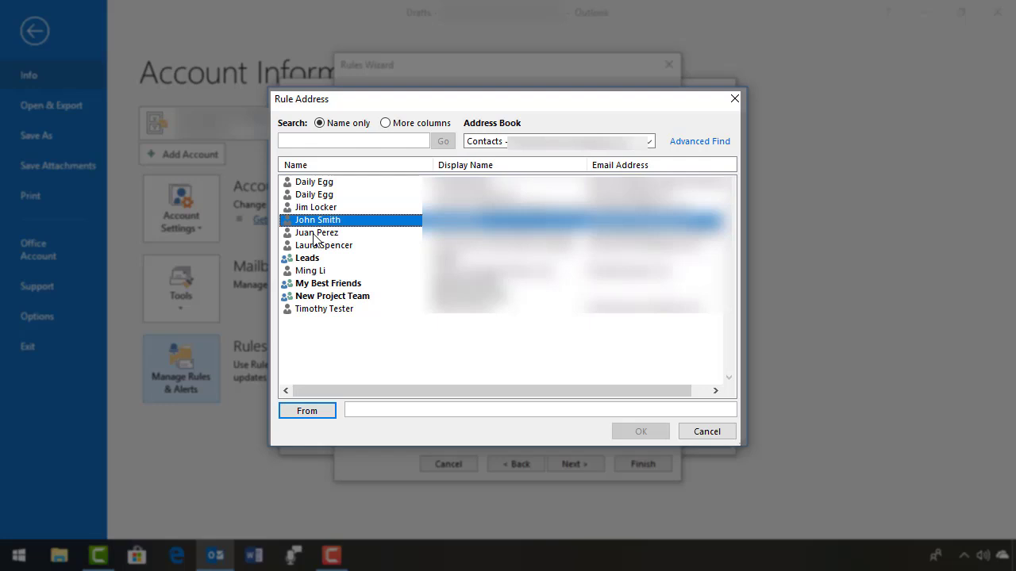
shift+click(315, 238)
shift+click(315, 245)
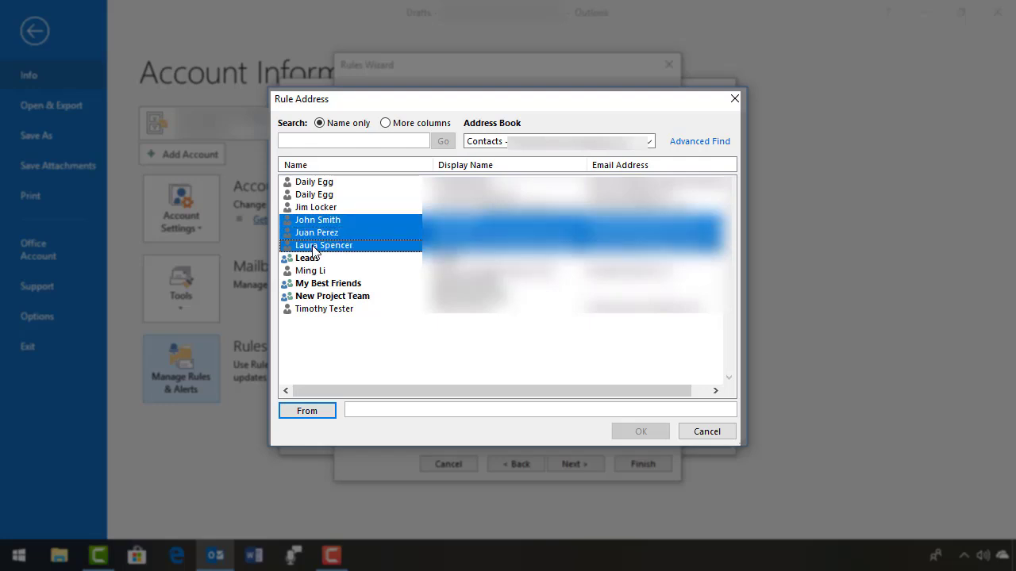
click(307, 411)
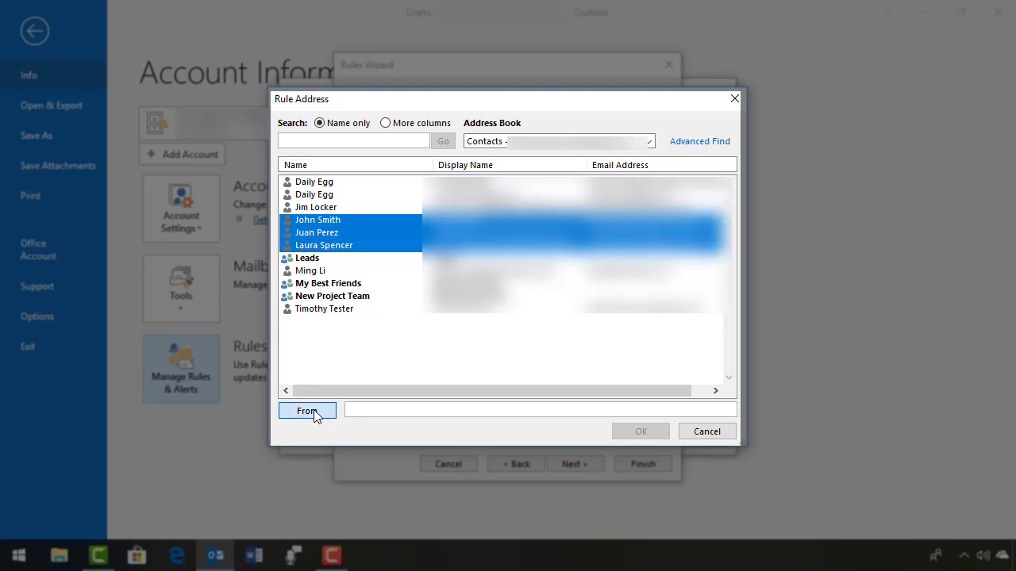
click(640, 431)
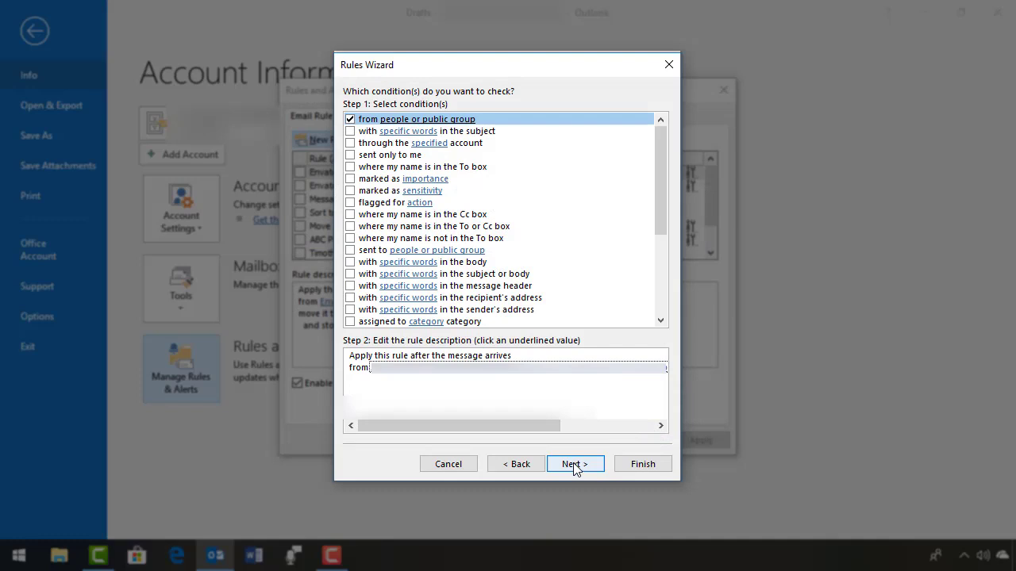
- Add the 'reply using a specific template' action and open its template picker
click(574, 465)
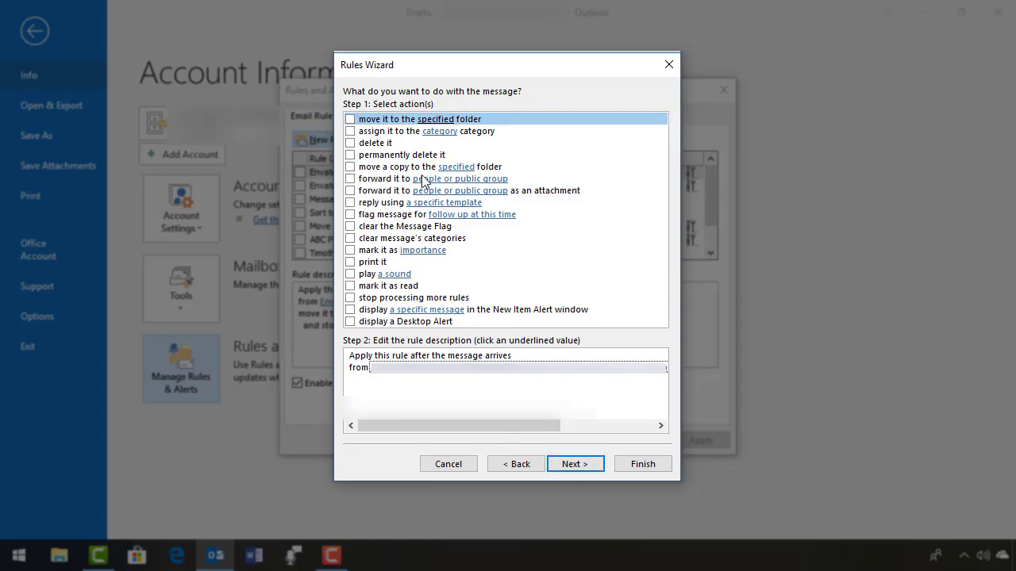
click(350, 203)
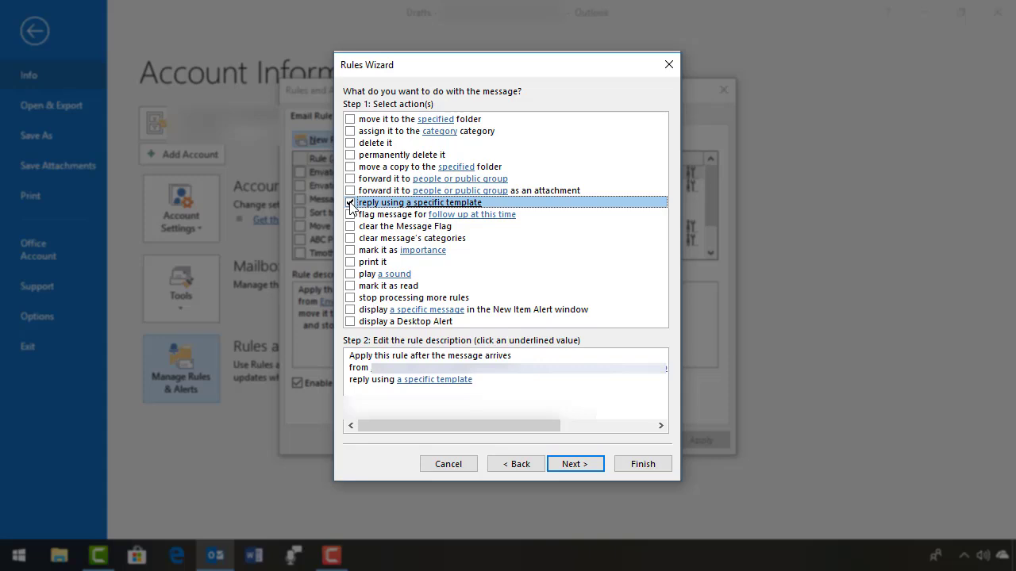
click(445, 380)
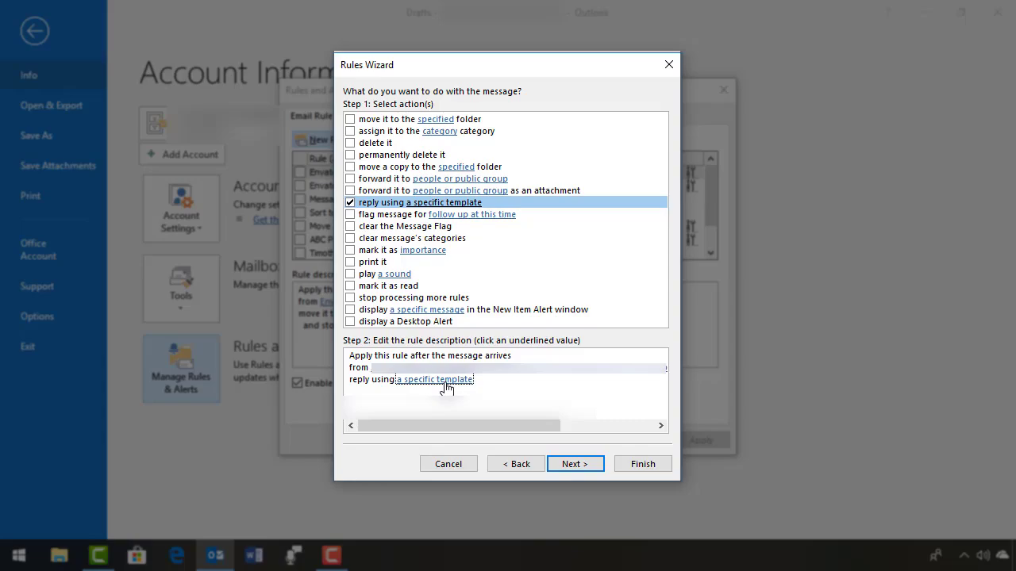
click(434, 380)
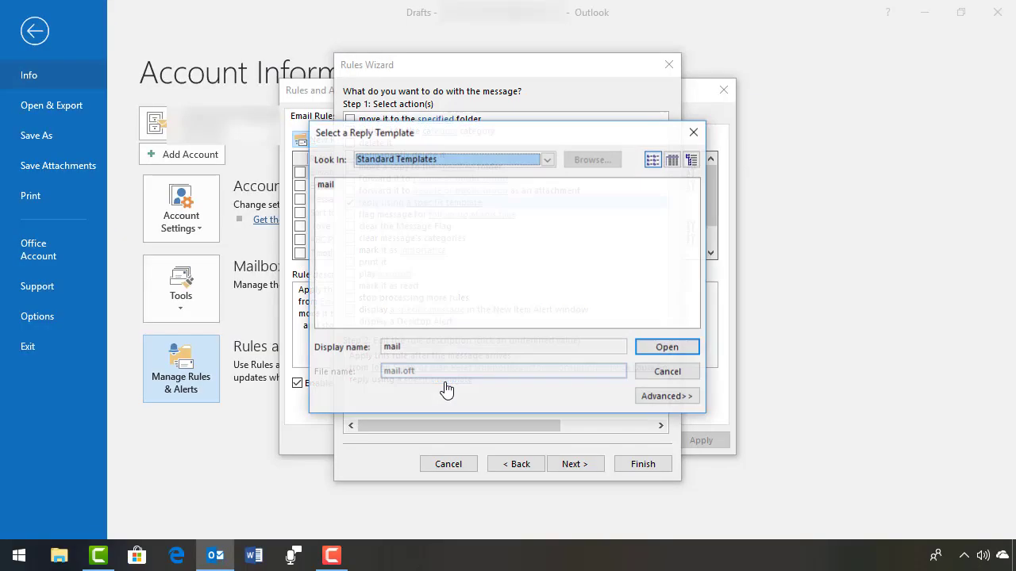
- Switch Look In to User Templates in File System and select 'Email Recipient Is Unavailable'
click(547, 160)
click(491, 184)
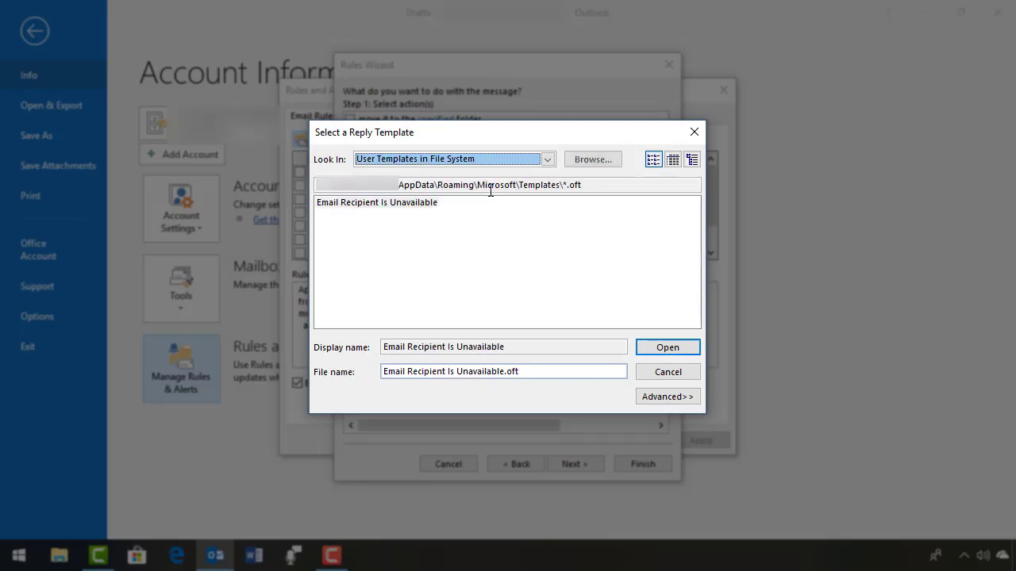
click(399, 208)
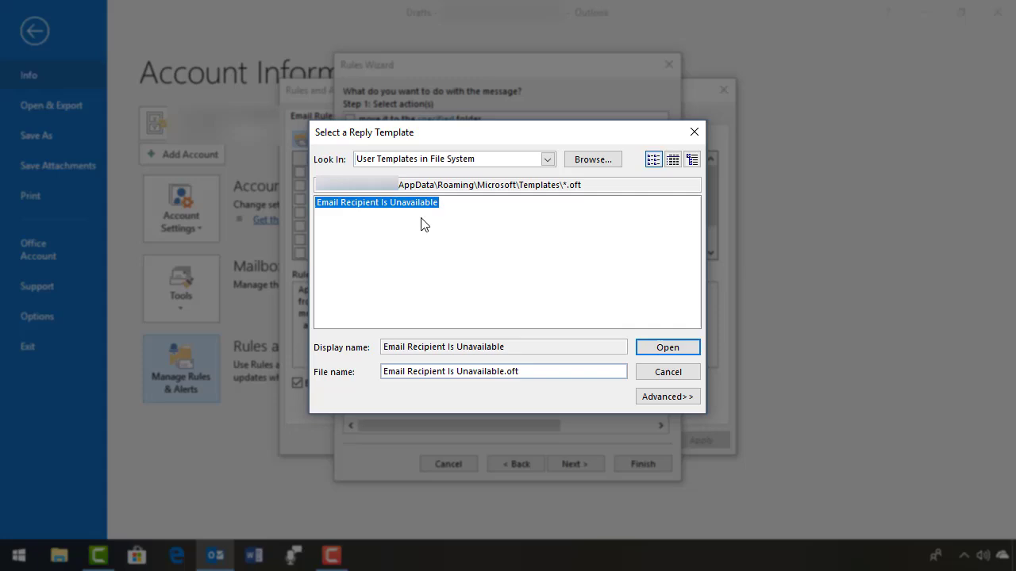
- Use the selected template, skip exceptions, and finish the rule named 'Out of Office Message', turned on
click(664, 349)
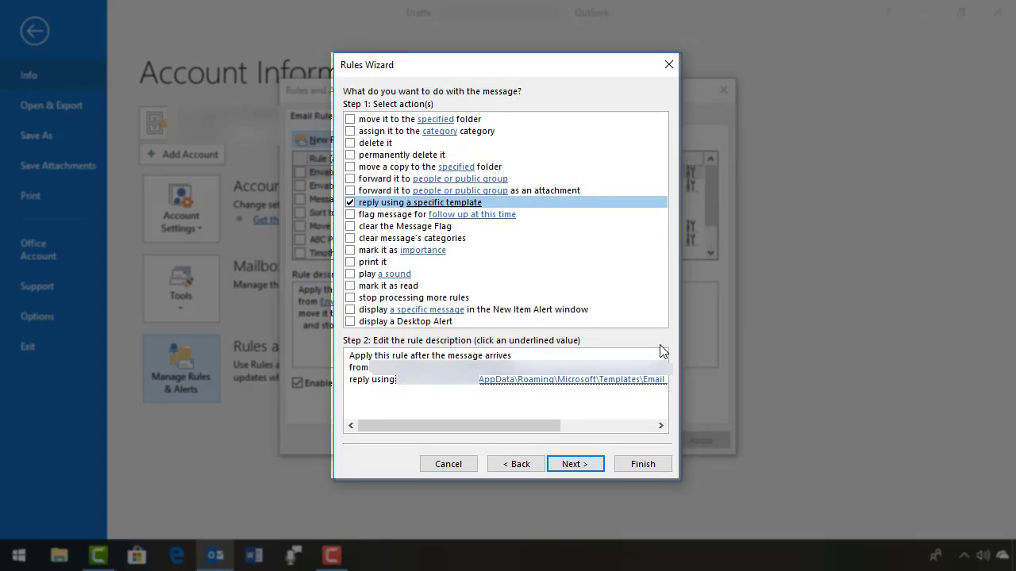
click(578, 467)
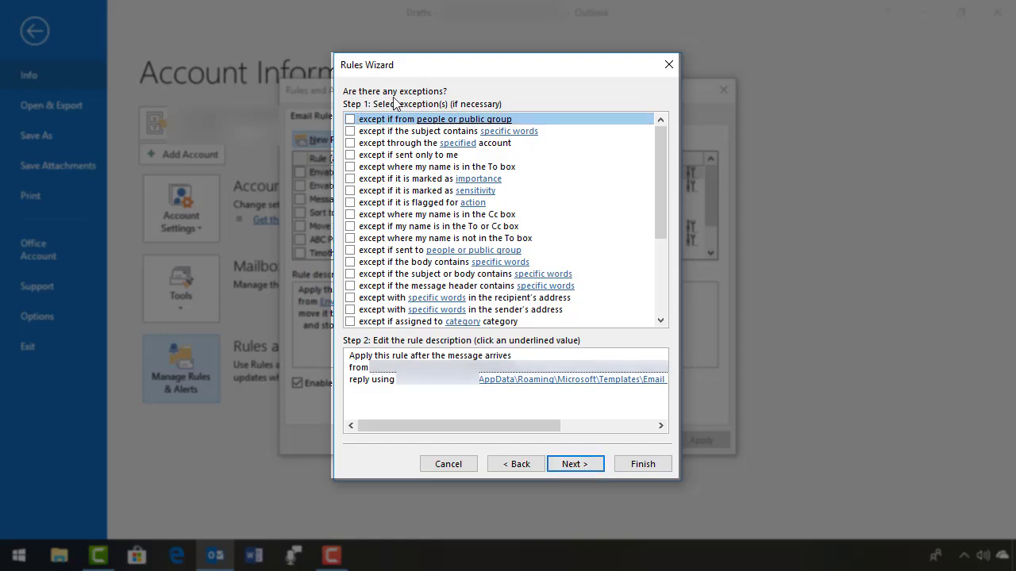
click(584, 467)
text(Out of Office Message)
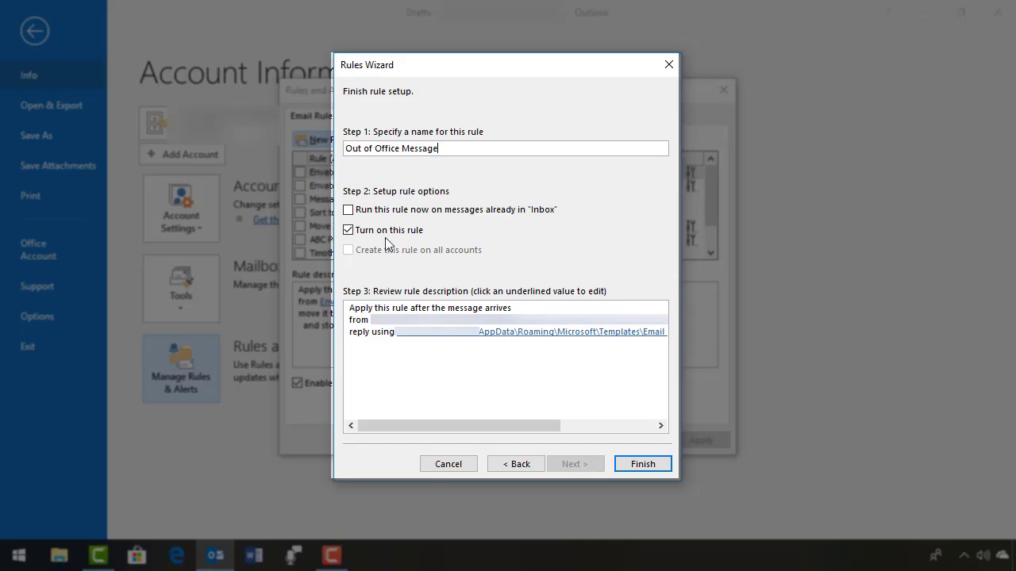
click(521, 342)
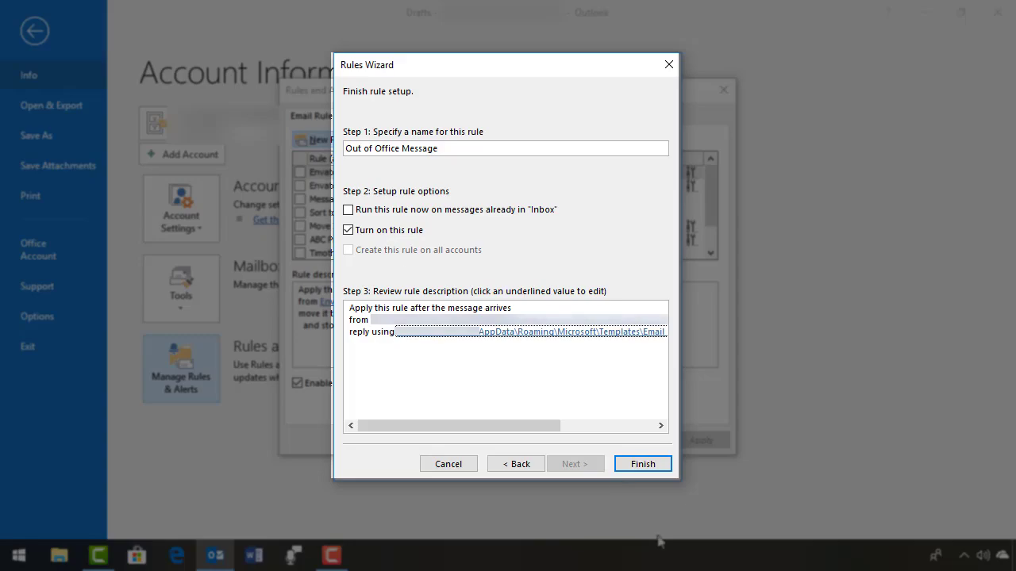
click(640, 467)
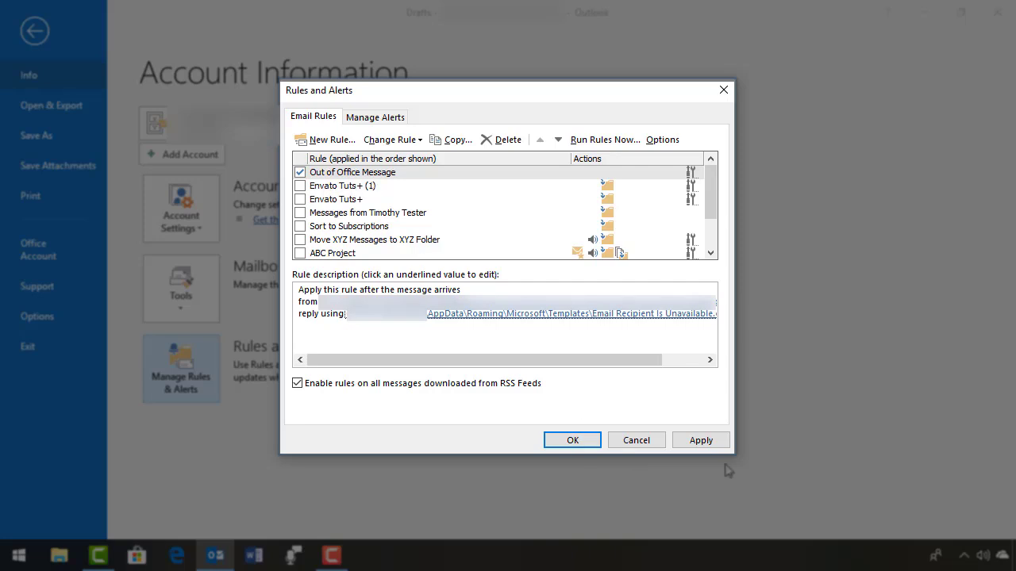
- Apply the new rule and close Rules and Alerts with OK
click(701, 441)
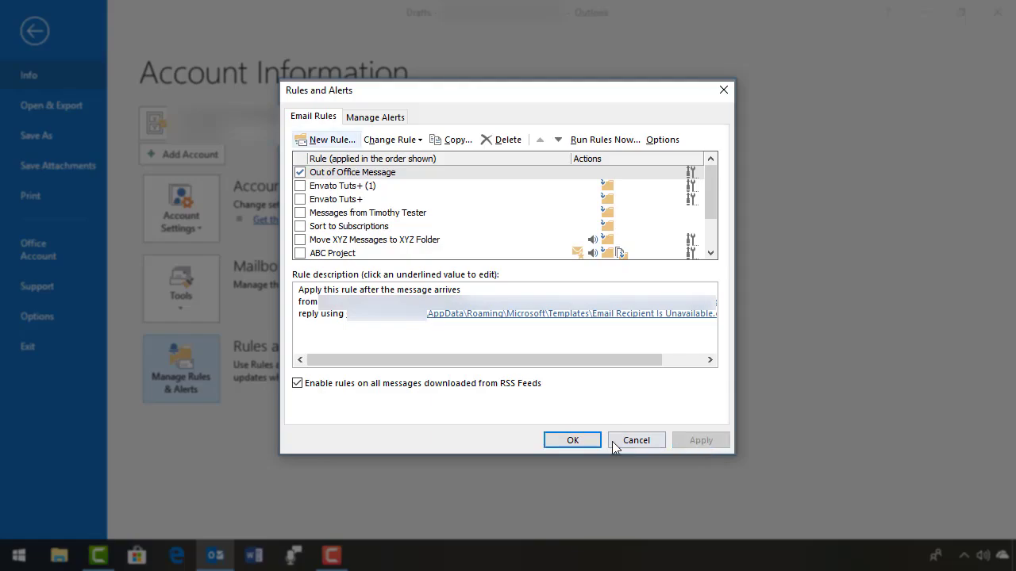
click(583, 444)
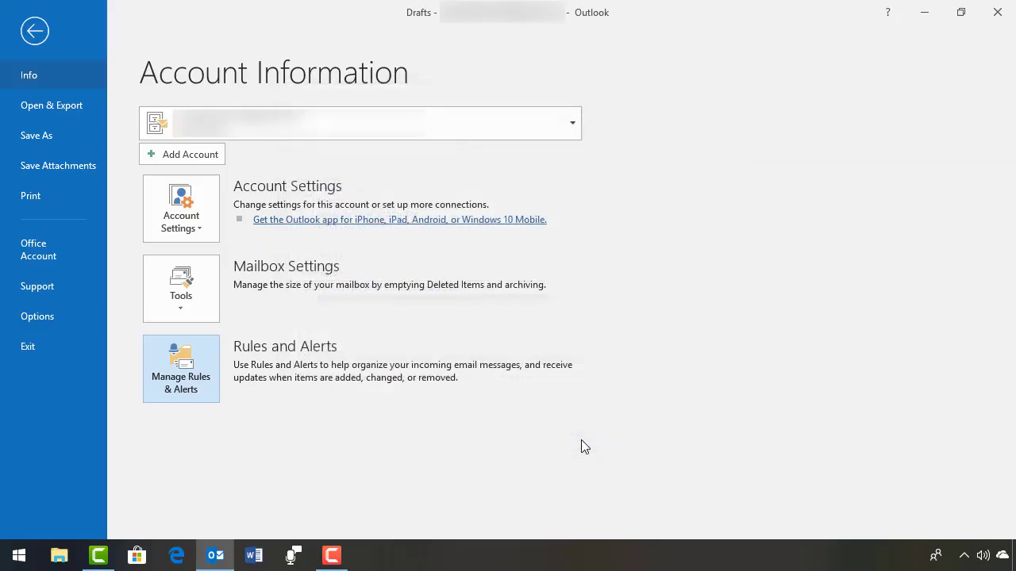